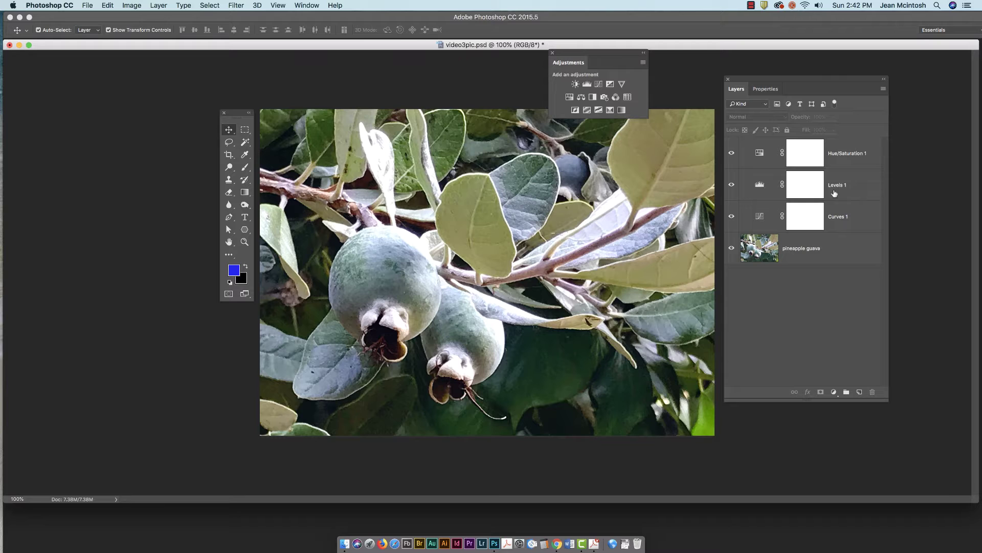
Review the Levels 1 settings and compare the photo with the Curves, Levels and Hue/Saturation adjustment layers hidden and shown.
double_click(761, 186)
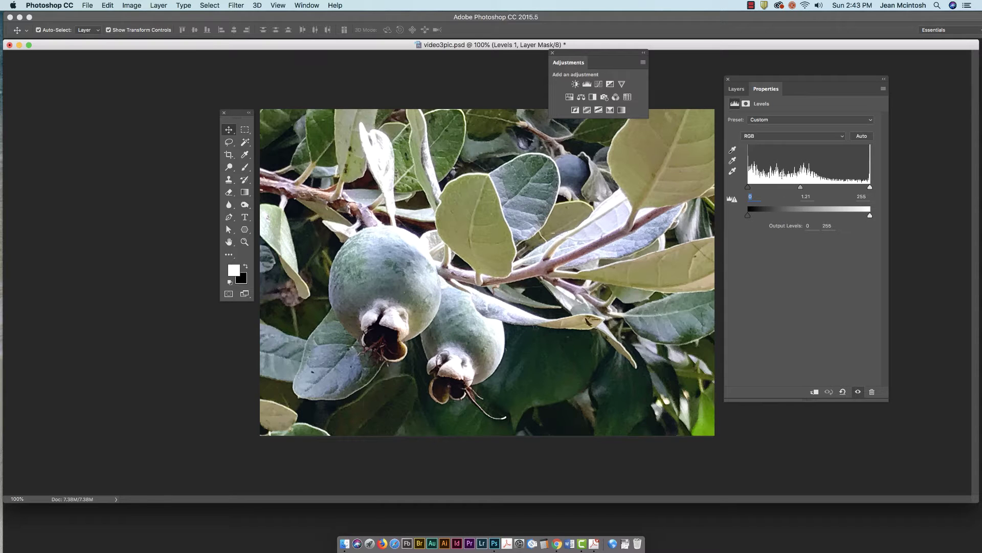
click(738, 92)
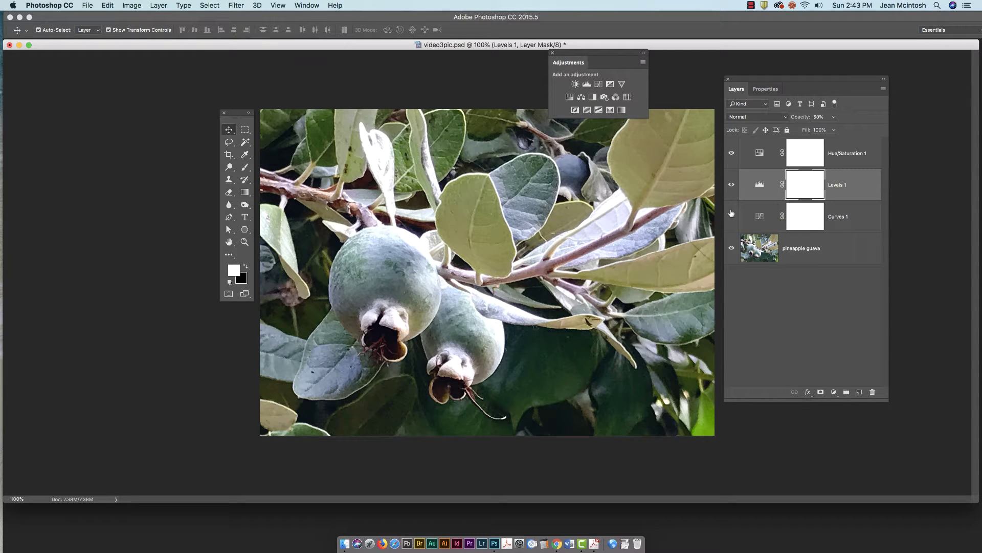
drag(731, 216, 730, 152)
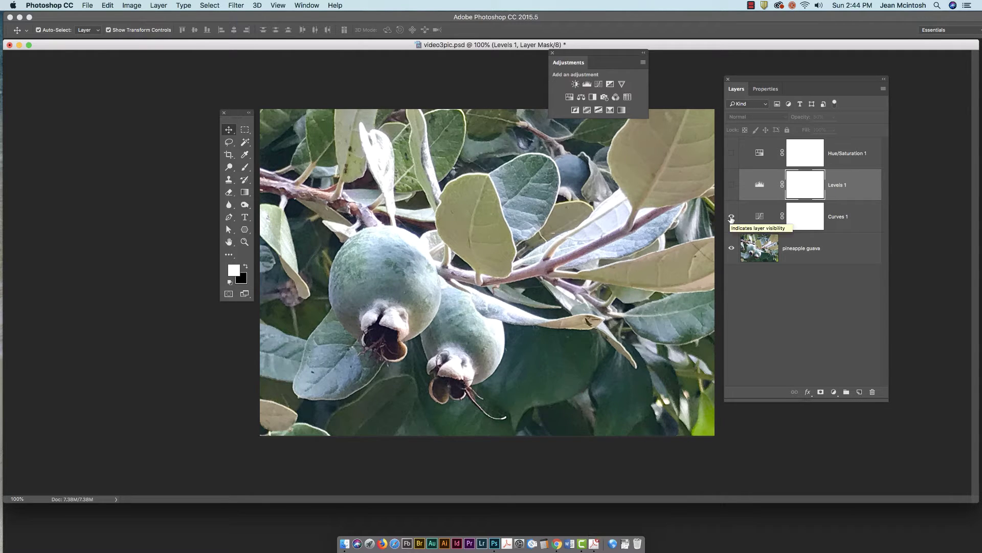
click(732, 185)
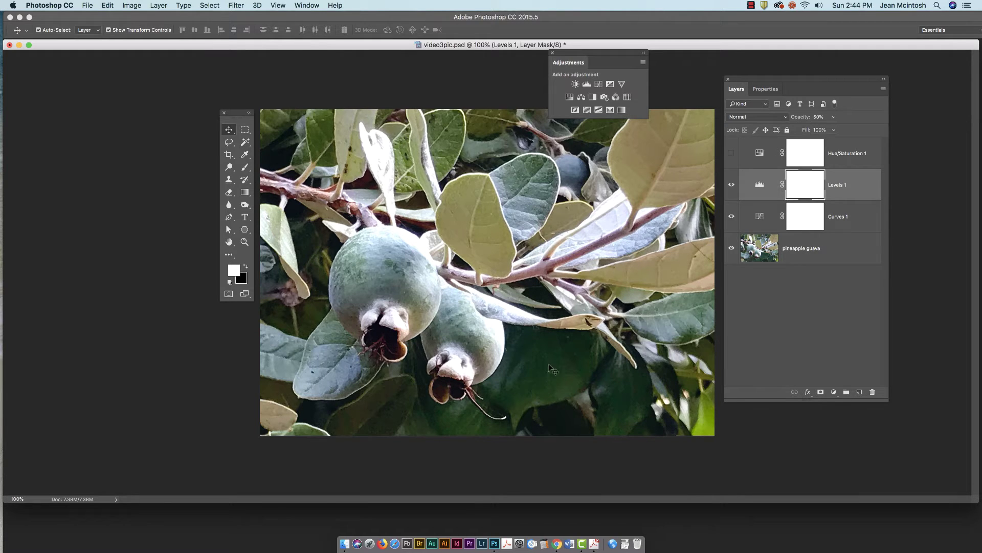
click(731, 154)
drag(731, 154, 730, 219)
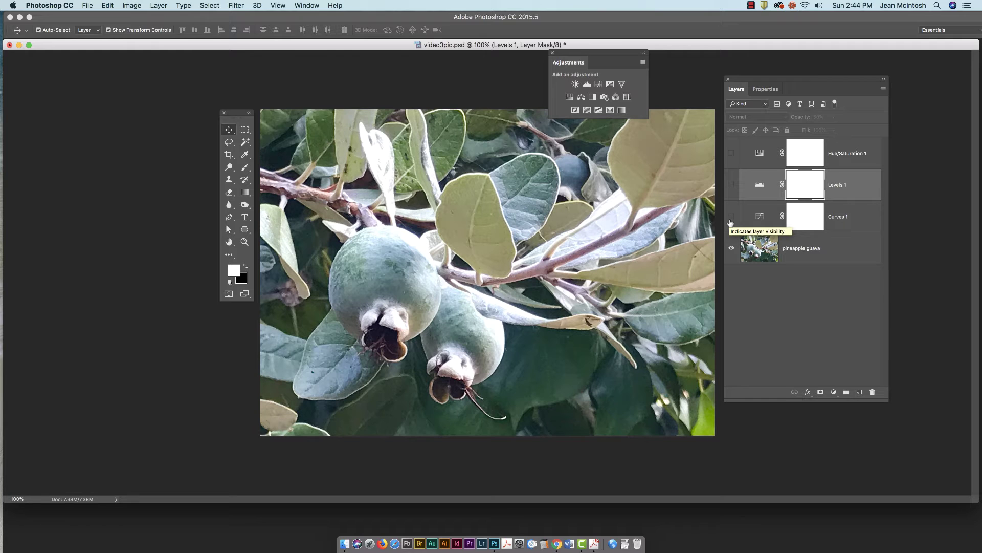
drag(731, 221, 734, 155)
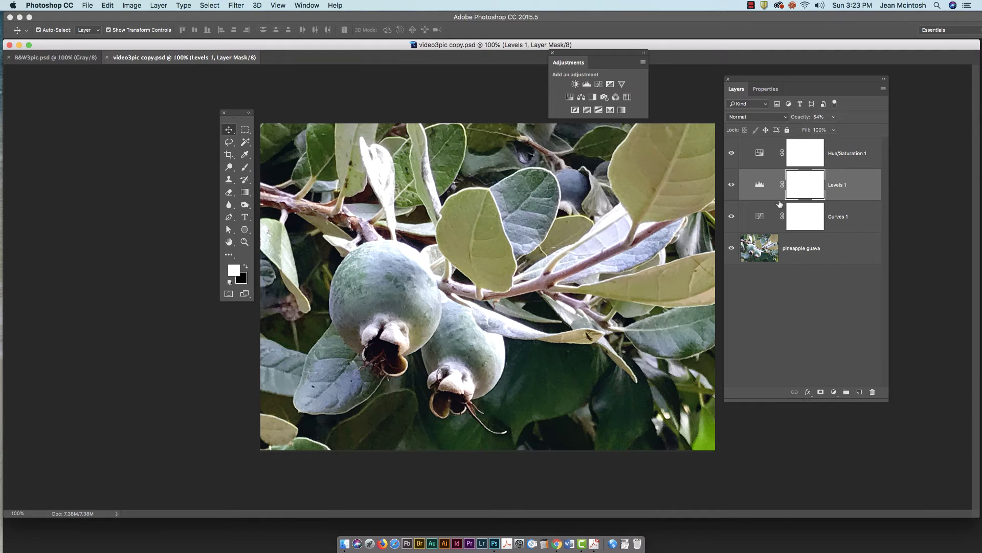
Examine the Red, Green and Blue channels of the Curves 1 adjustment layer in the colour image.
double_click(760, 216)
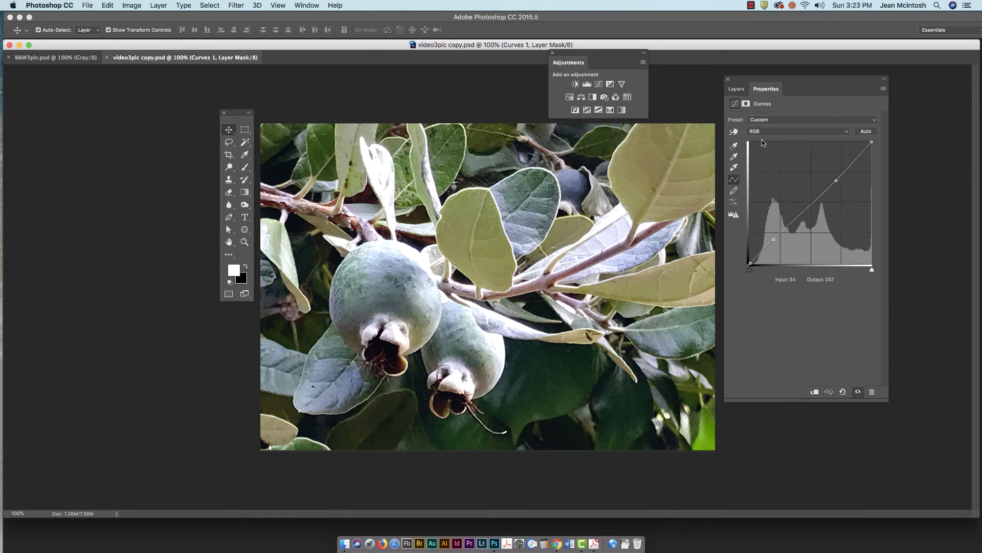
click(846, 133)
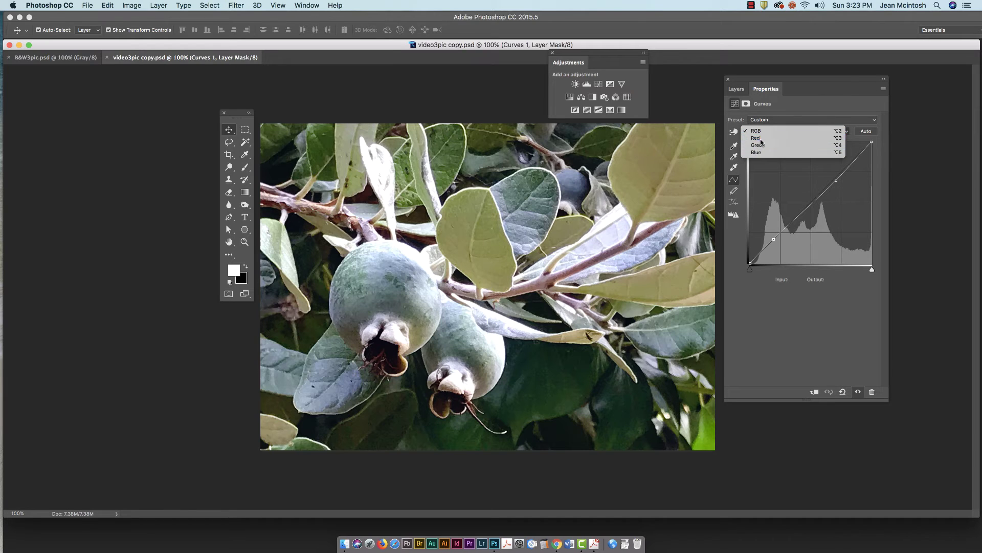
click(761, 138)
click(818, 132)
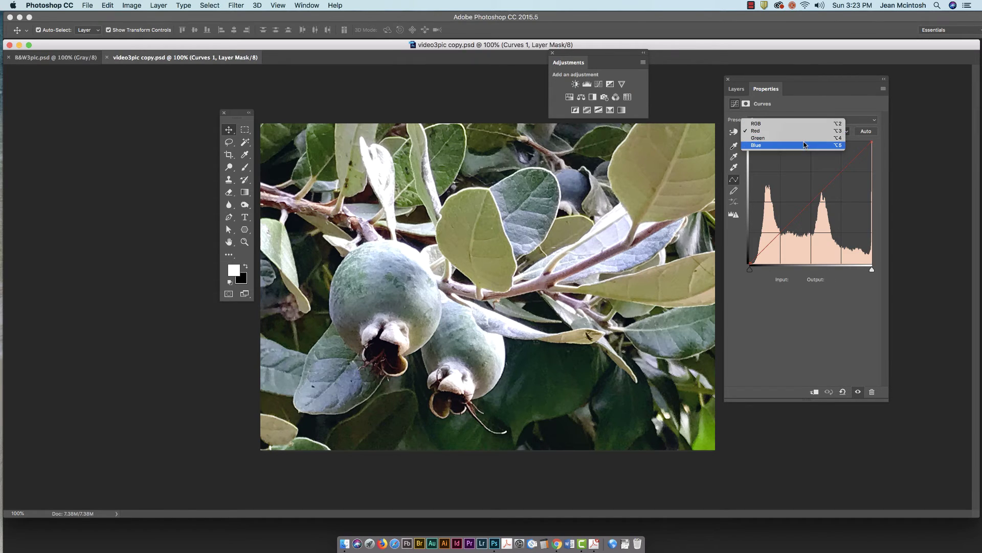
click(804, 137)
click(803, 133)
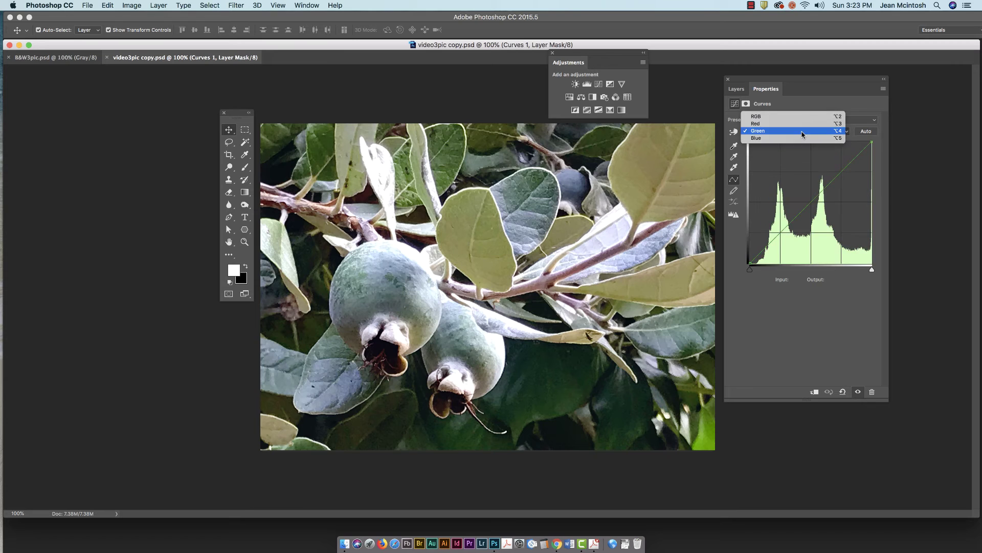
click(797, 138)
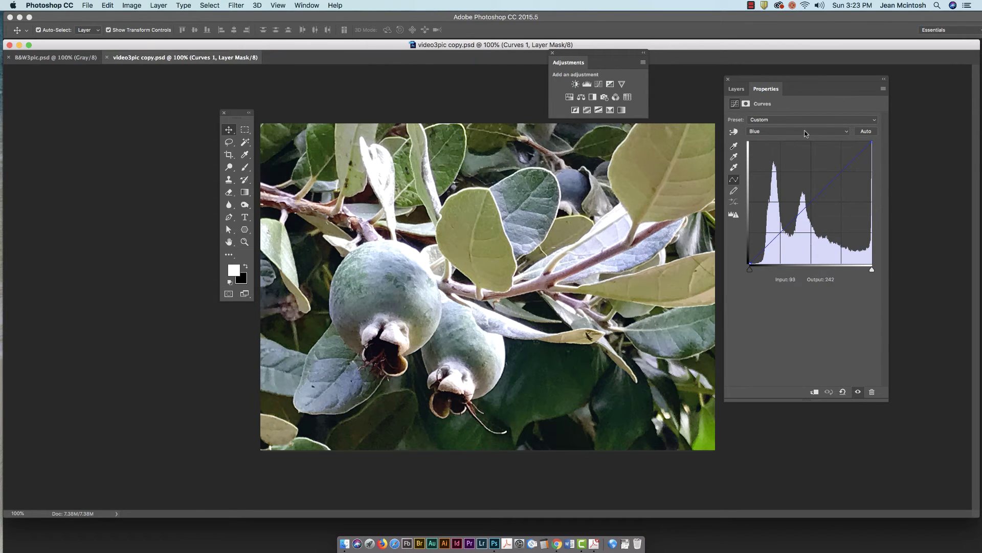
click(736, 88)
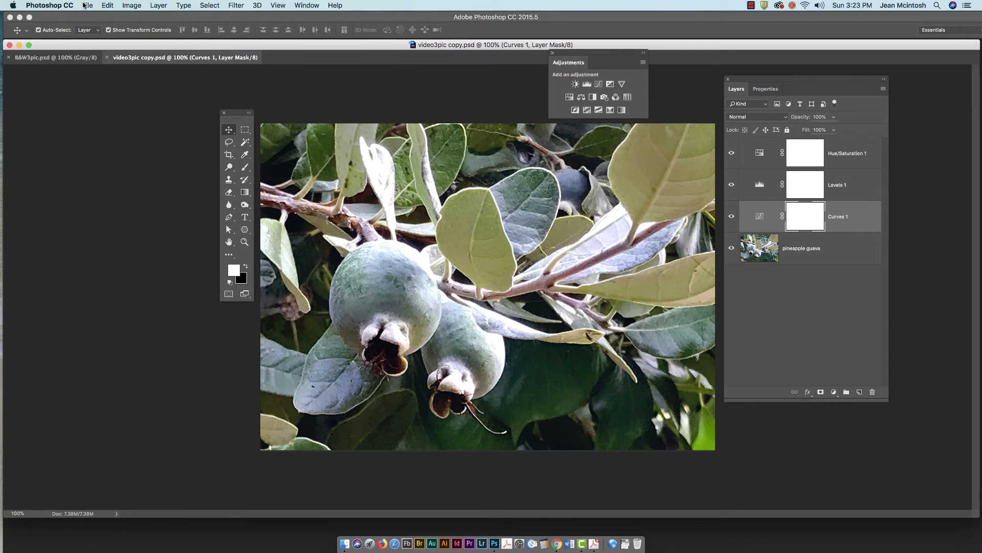
Convert the image to Grayscale mode, discarding the incompatible adjustment layer and the color information.
click(131, 5)
mouse_move(133, 17)
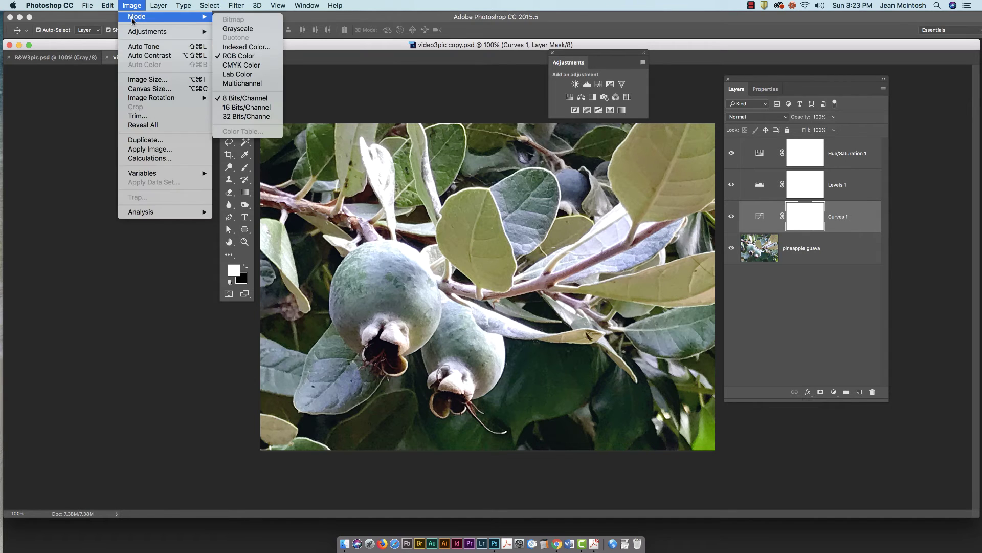
click(227, 29)
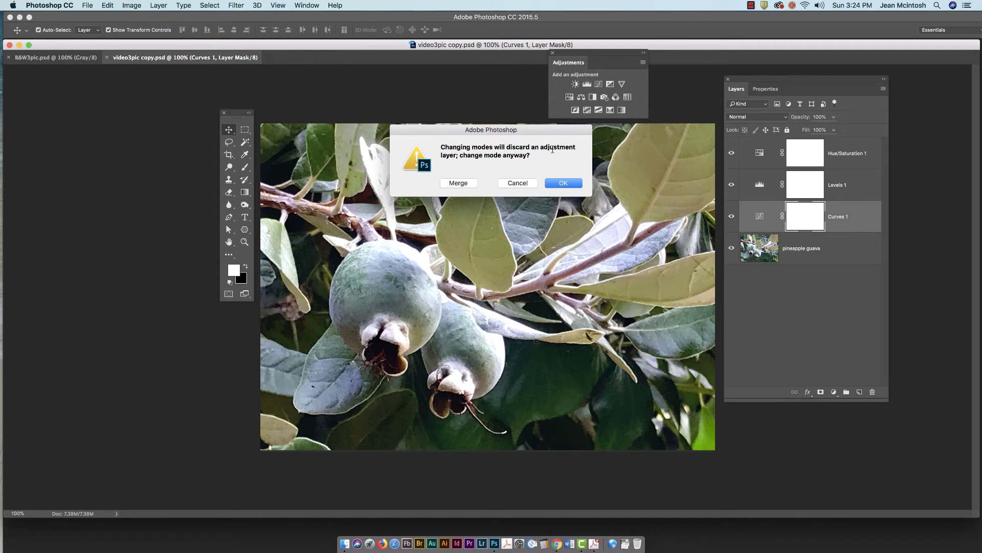
click(564, 184)
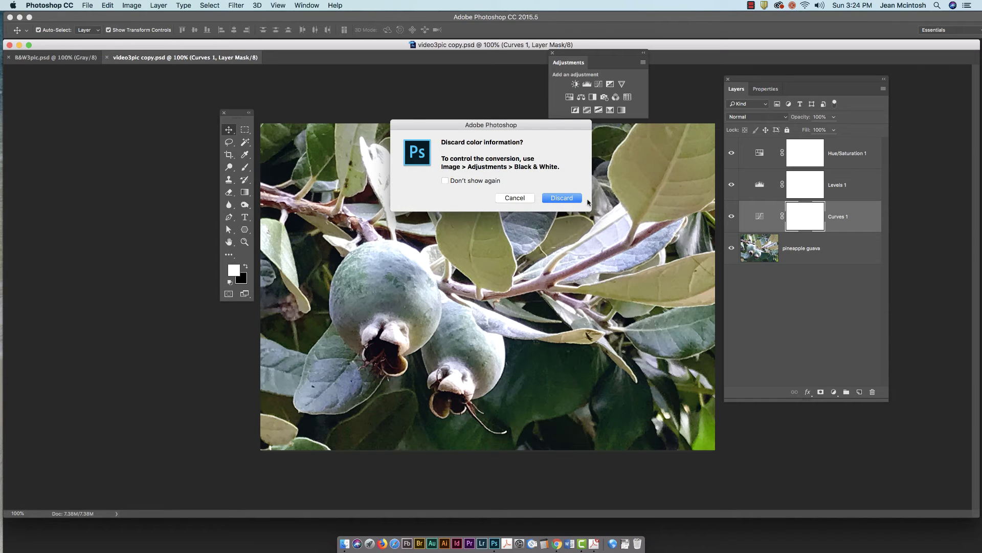
click(561, 199)
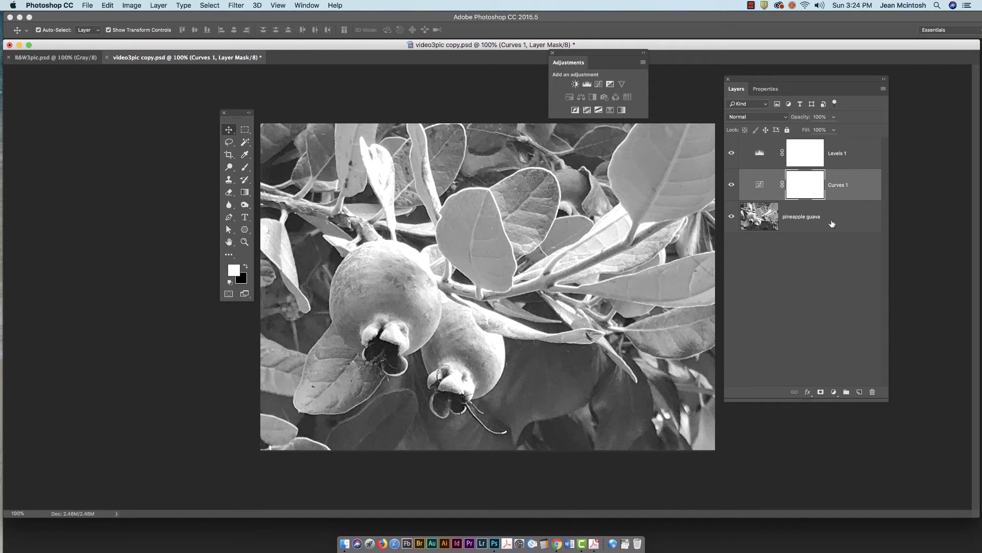
Check which channels the Curves 1 adjustment layer offers in the grayscale image.
double_click(758, 185)
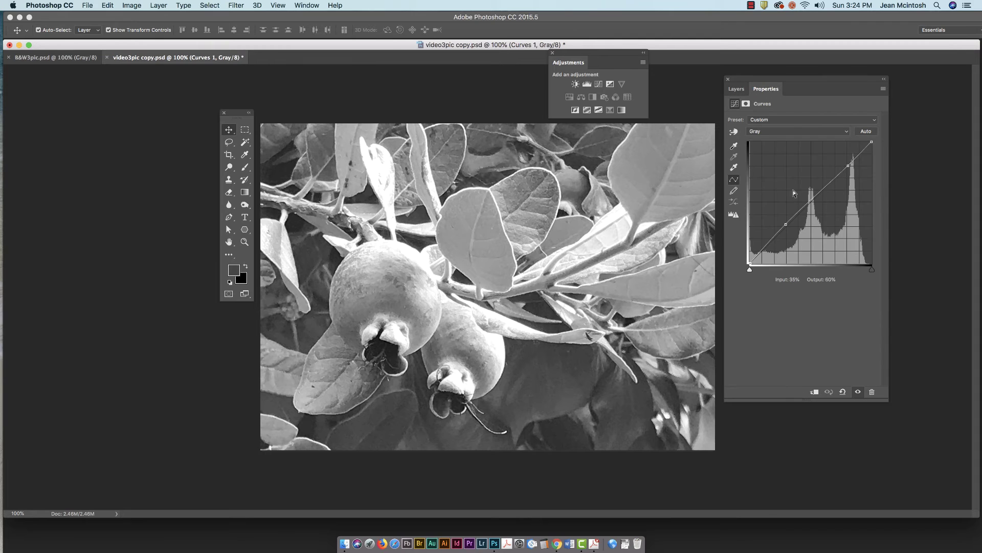
click(827, 134)
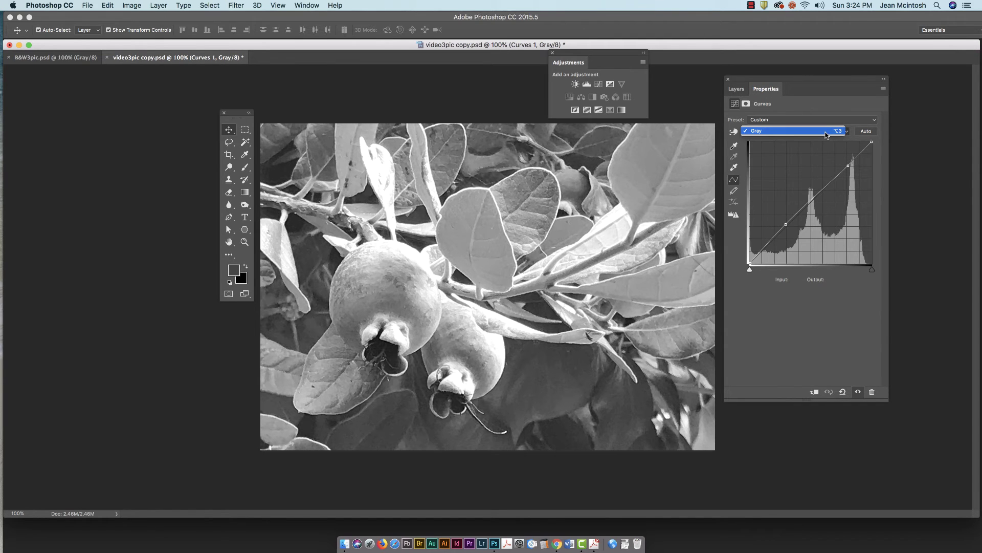
click(828, 131)
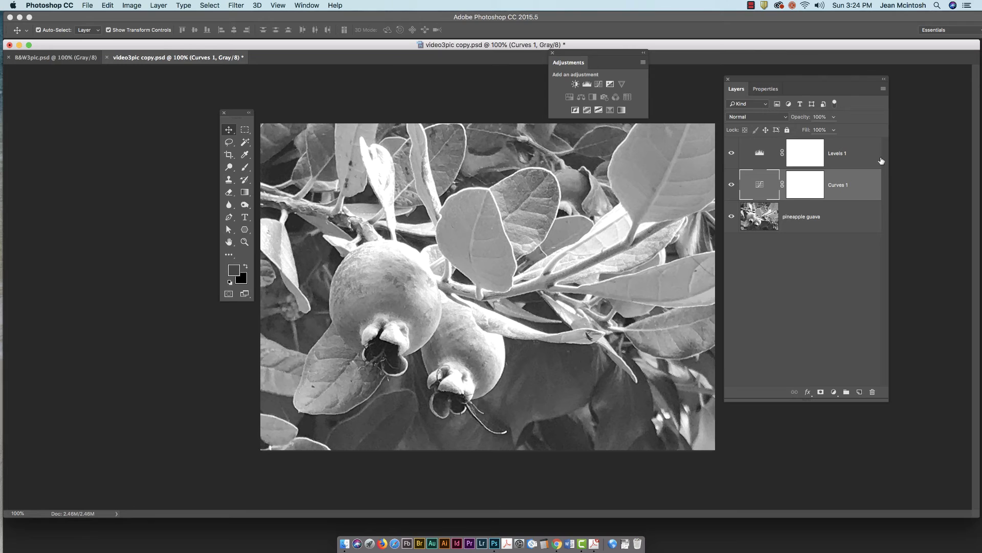
Add a Brightness/Contrast adjustment layer above the others with brightness -32 and reduced contrast.
click(576, 85)
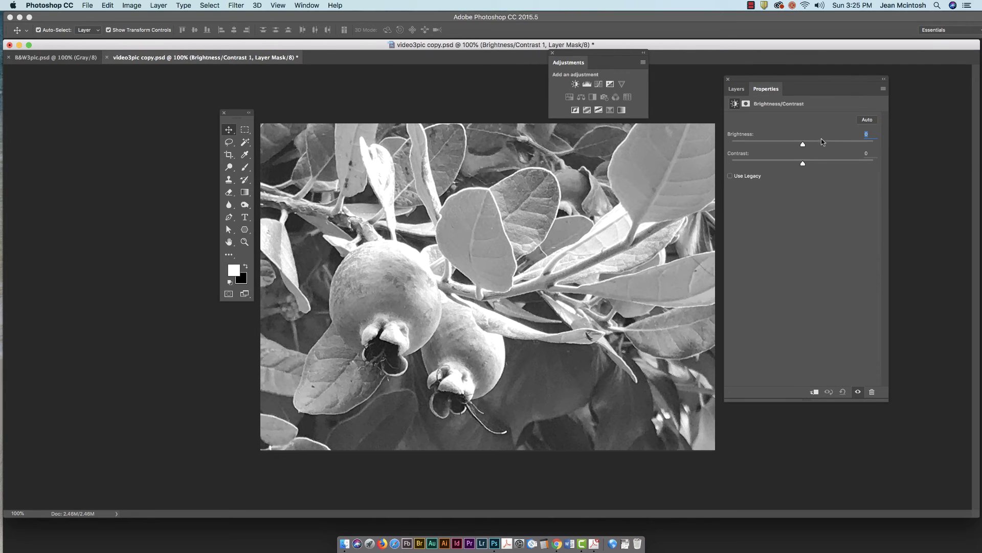
drag(804, 146, 793, 163)
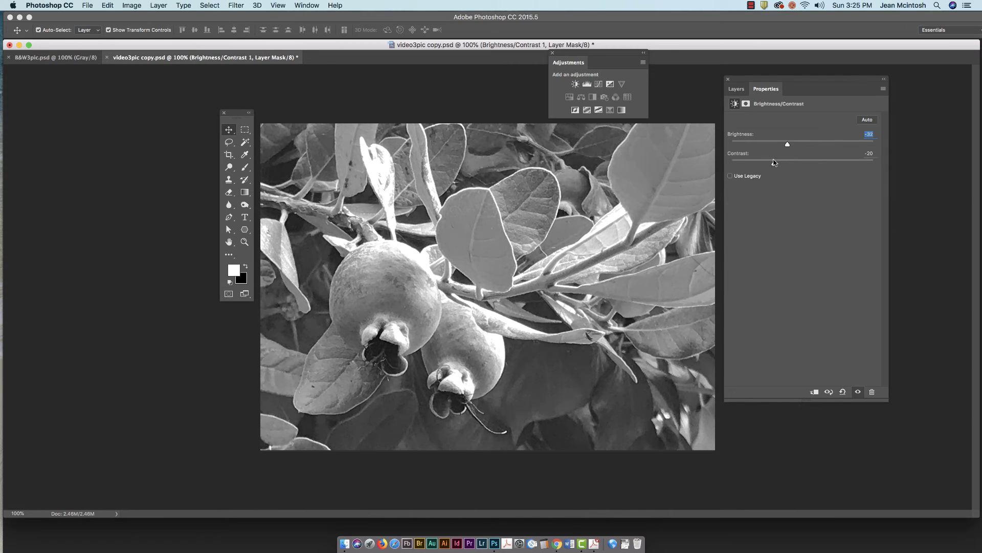
drag(774, 162, 766, 162)
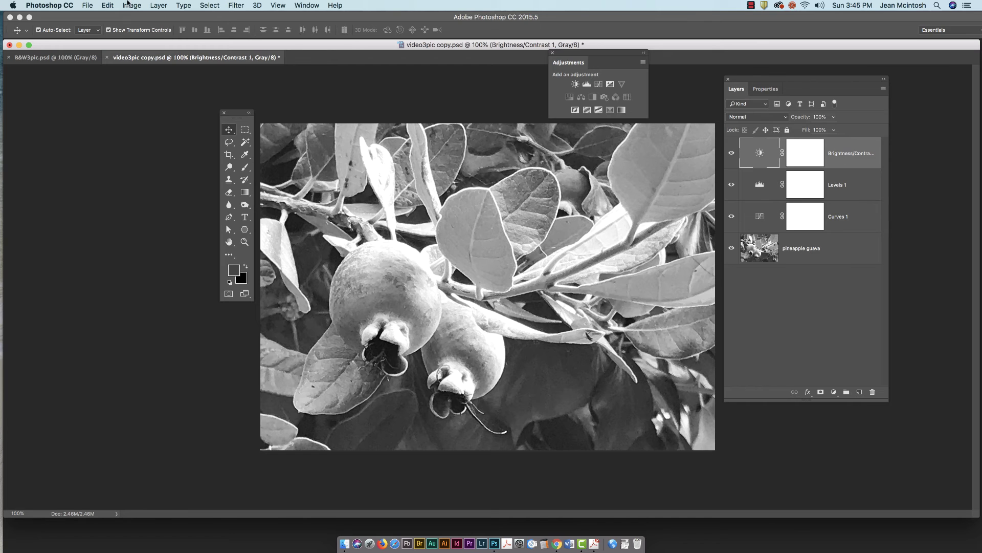
Save the layered grayscale image as B&W.psd in the jpgs folder, in Photoshop format with Maximize Compatibility on.
click(86, 5)
click(118, 104)
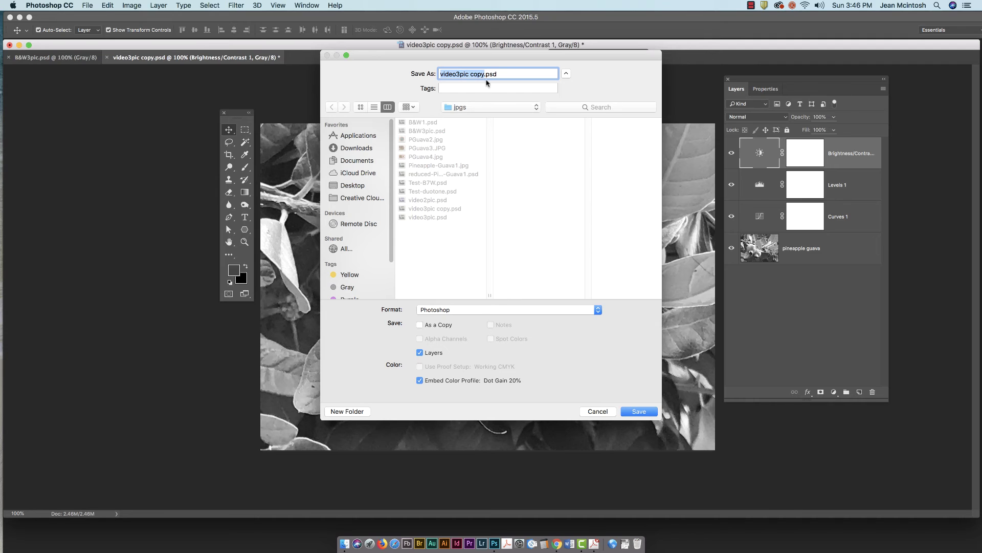
text(B&W)
click(639, 411)
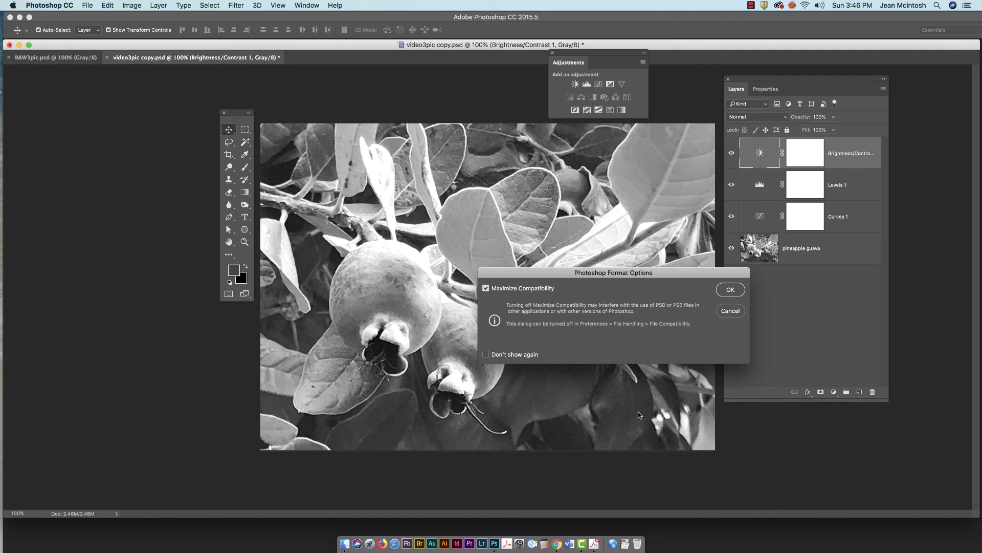
click(730, 290)
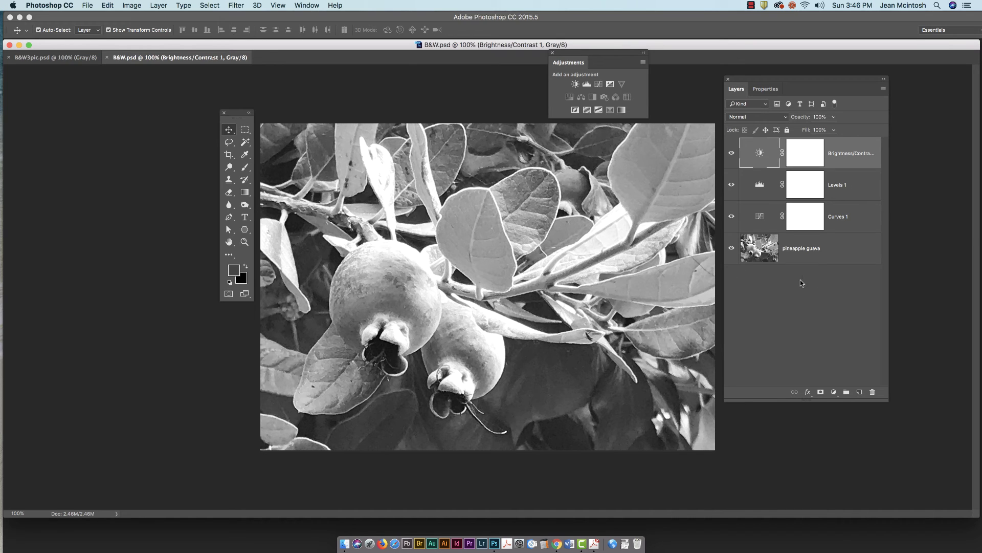
Export the image for web as a Very High JPEG at quality 98, named B&W.jpg, into the Color Edit folder.
click(88, 6)
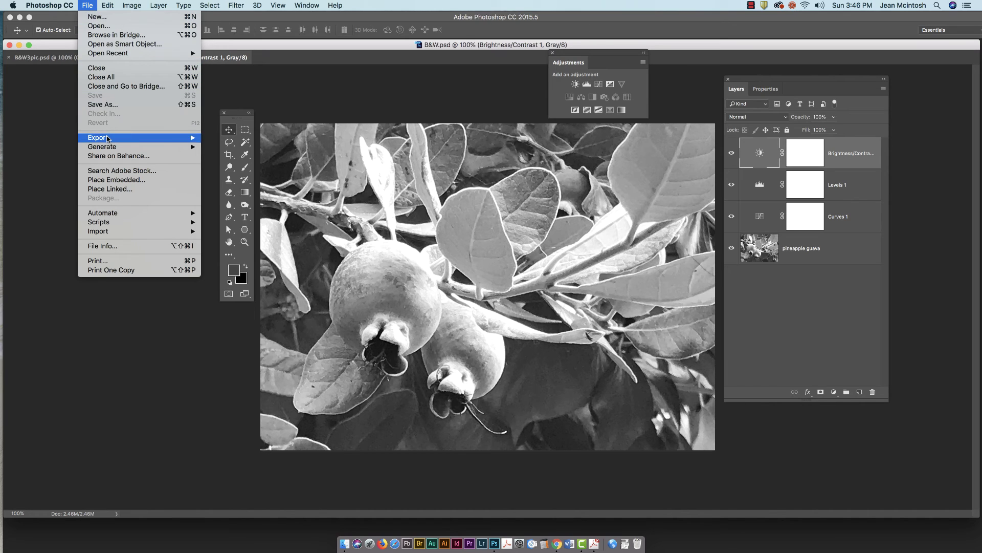
mouse_move(109, 138)
click(228, 176)
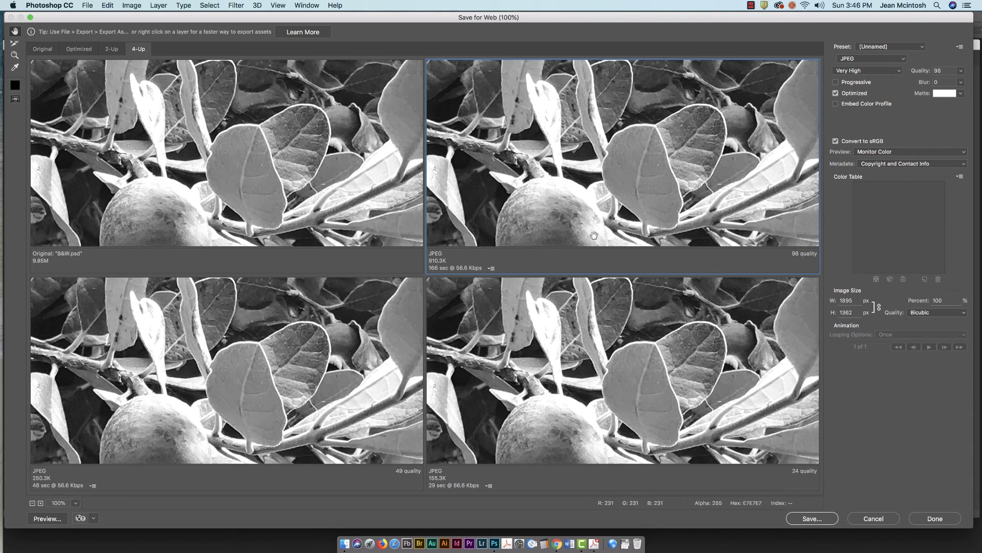
key(super+minus)
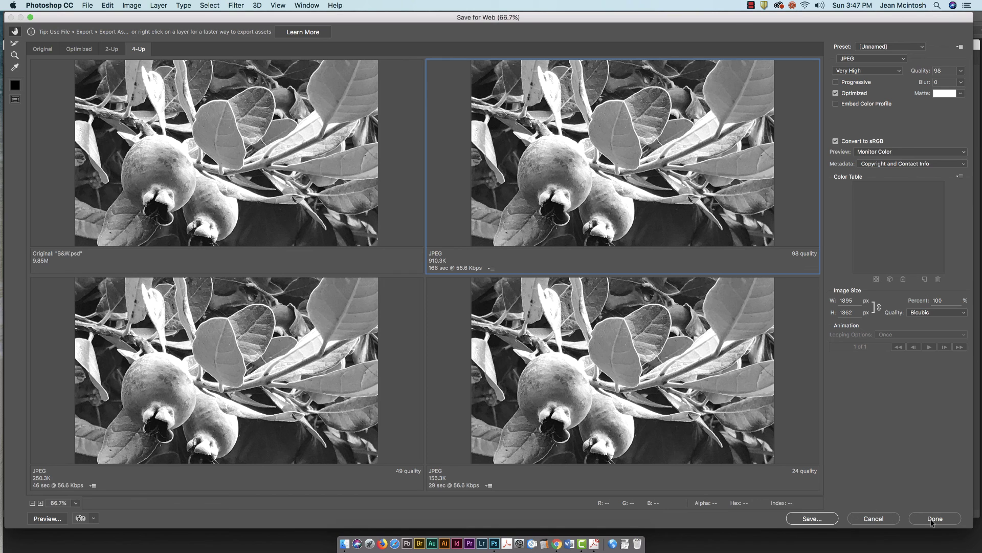
click(812, 518)
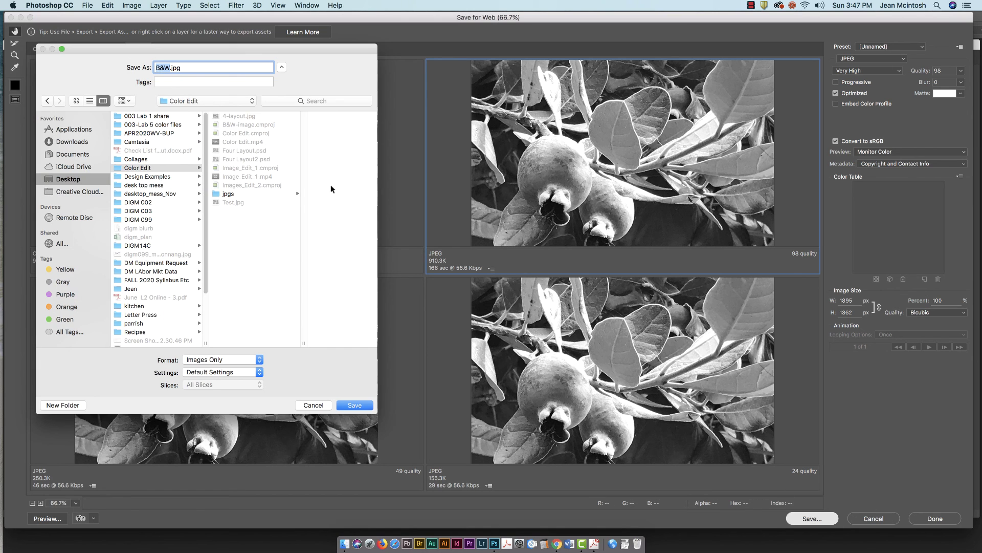
click(346, 404)
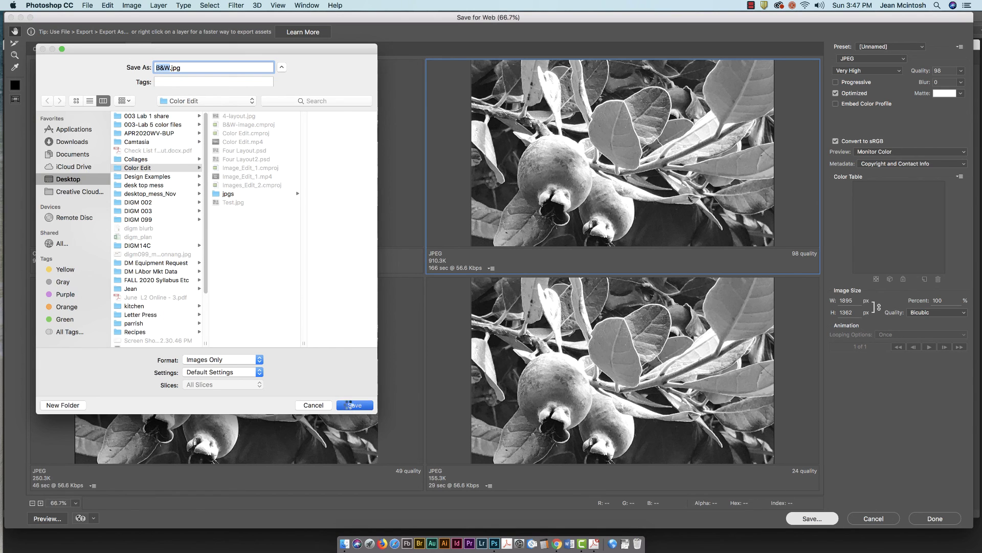